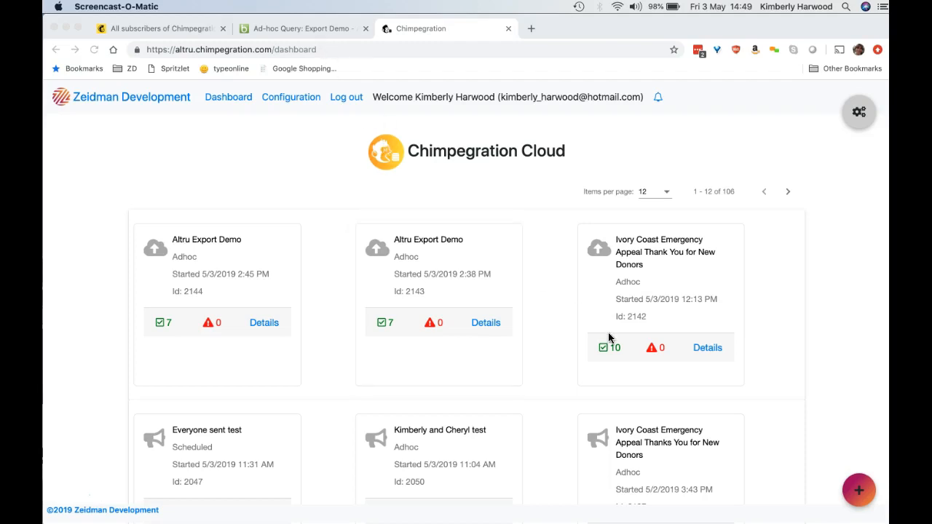
Start a campaign management process copied from the existing Ivory Coast Emergency Appeal configuration.
left_click(859, 497)
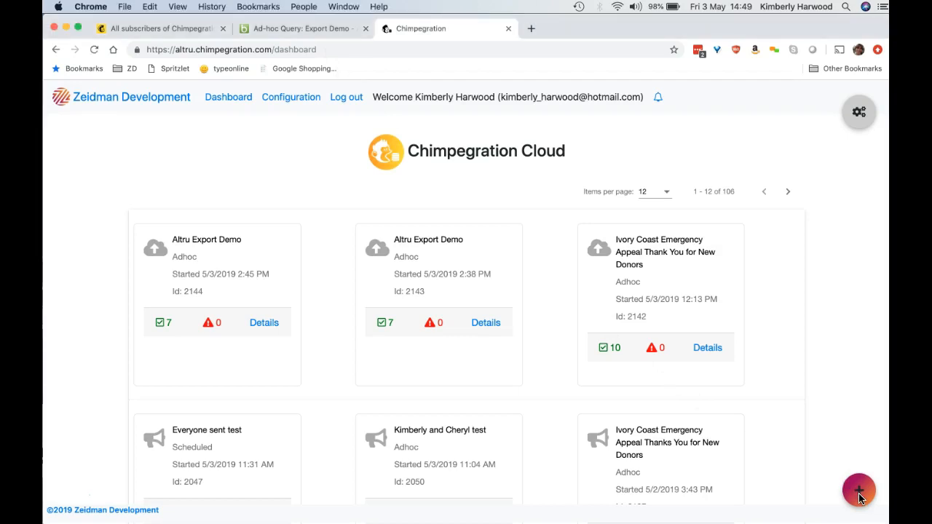
left_click(859, 497)
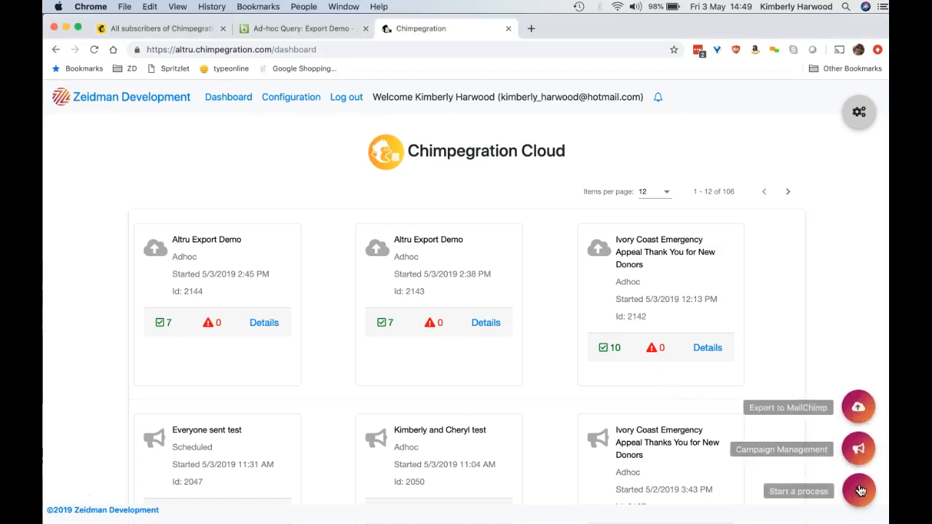
left_click(859, 449)
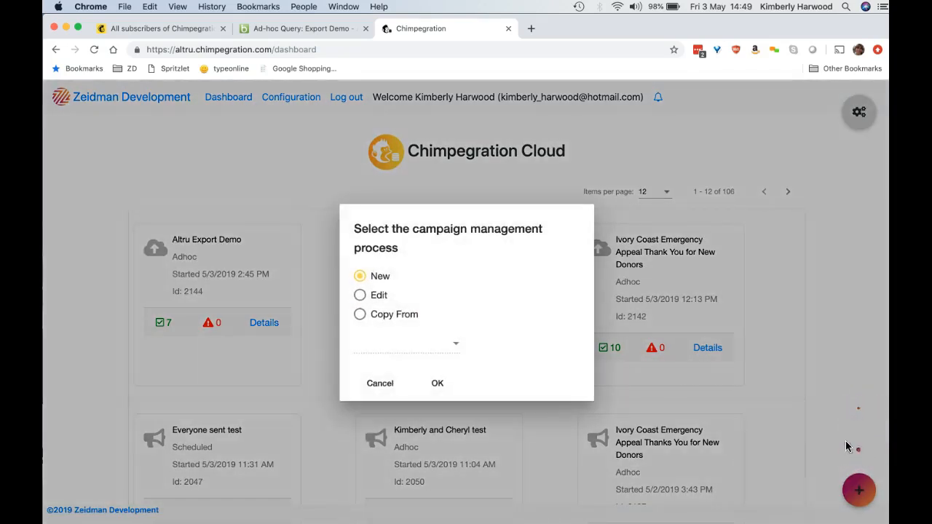
left_click(409, 318)
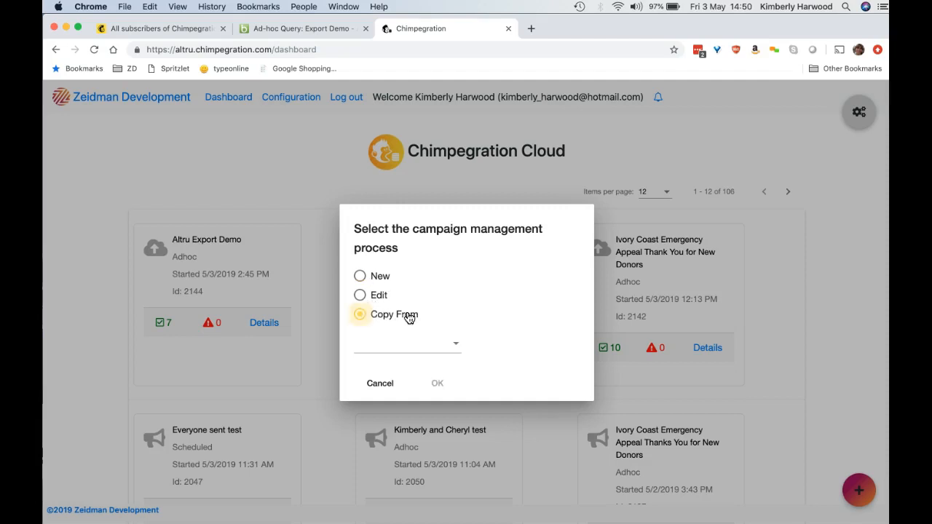
left_click(455, 348)
scroll(466, 417, "down", 10)
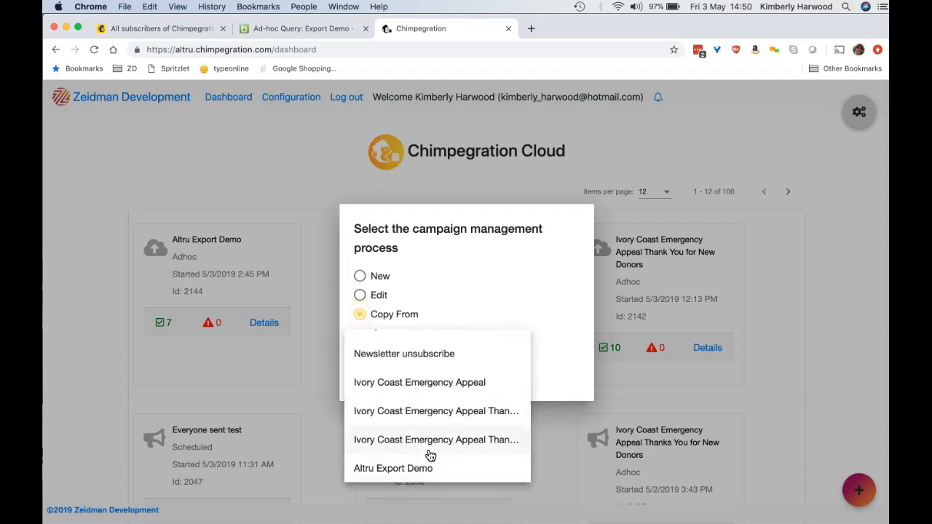
left_click(436, 383)
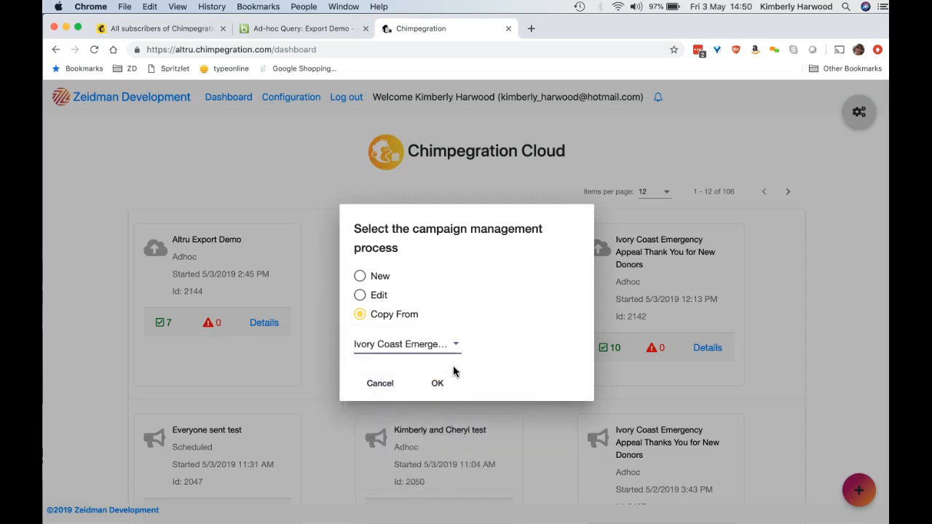
left_click(436, 384)
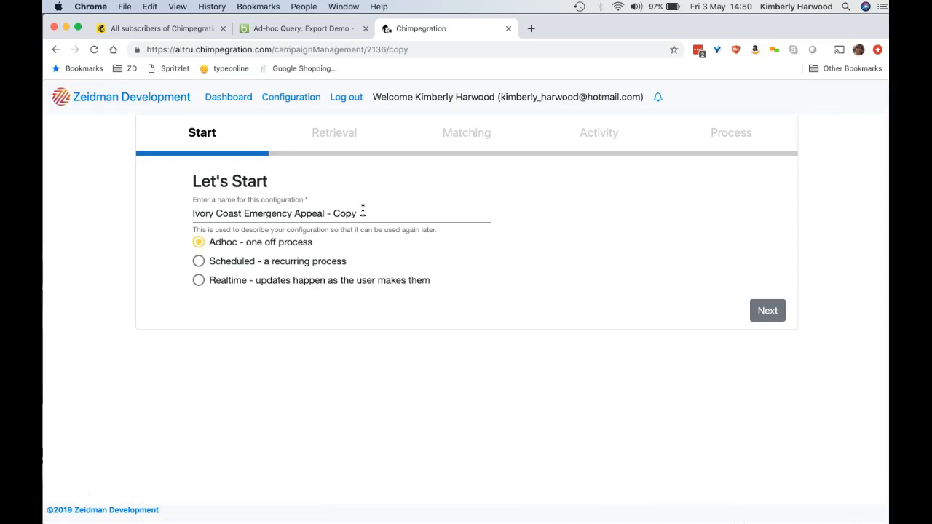
Name the configuration Ivory Coast Emergency Appeal Process, keep it as an adhoc process, and continue to retrieval.
left_click_drag(358, 212, 325, 213)
key("BackSpace")
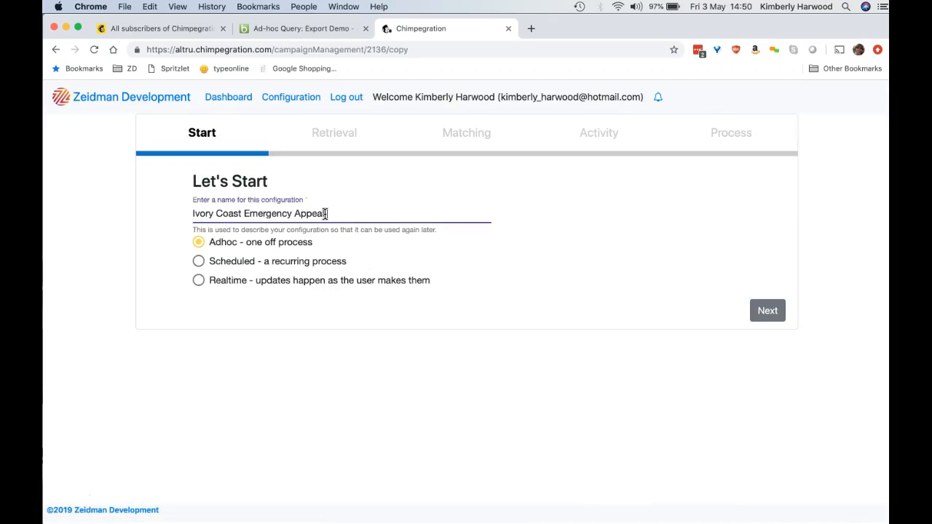
type("Process")
left_click(768, 312)
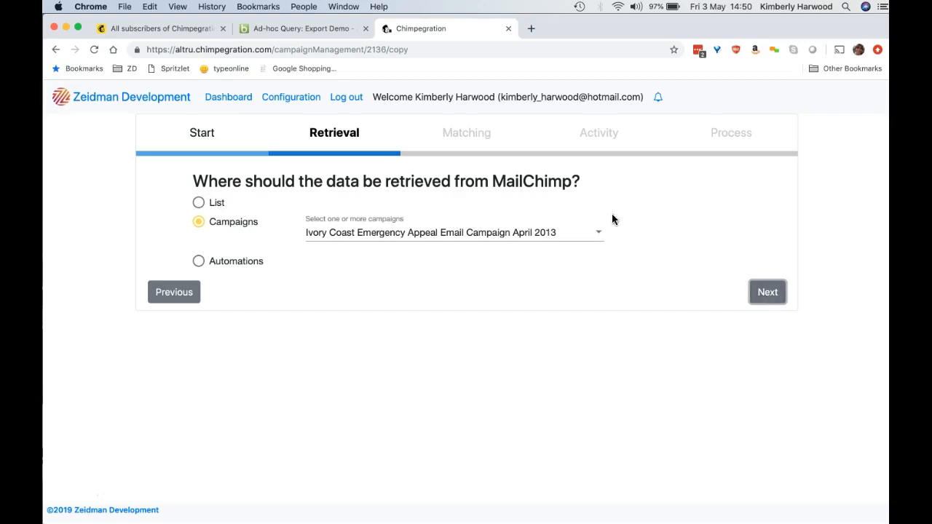
Keep Ivory Coast Emergency Appeal Email Campaign April 2013 as the campaign to retrieve data from and continue to matching.
left_click(599, 235)
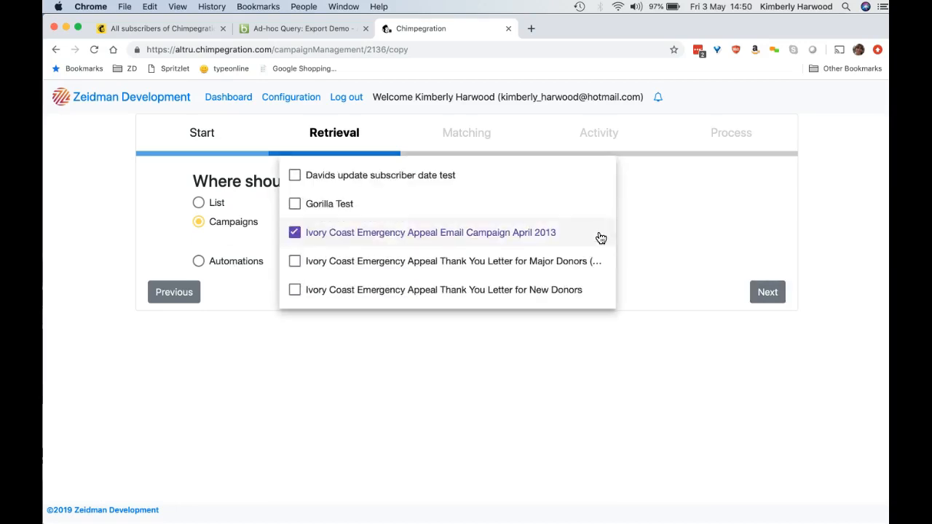
left_click(601, 238)
left_click(601, 238)
left_click(688, 234)
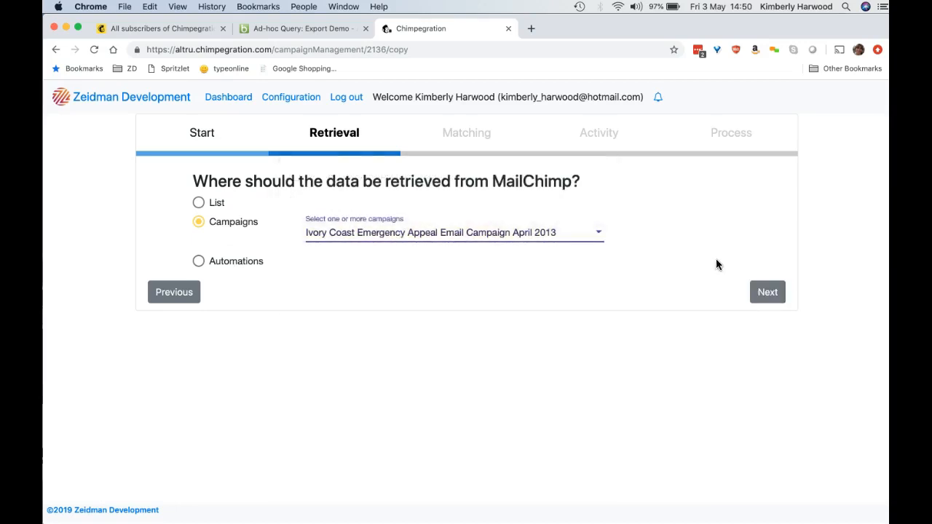
left_click(768, 299)
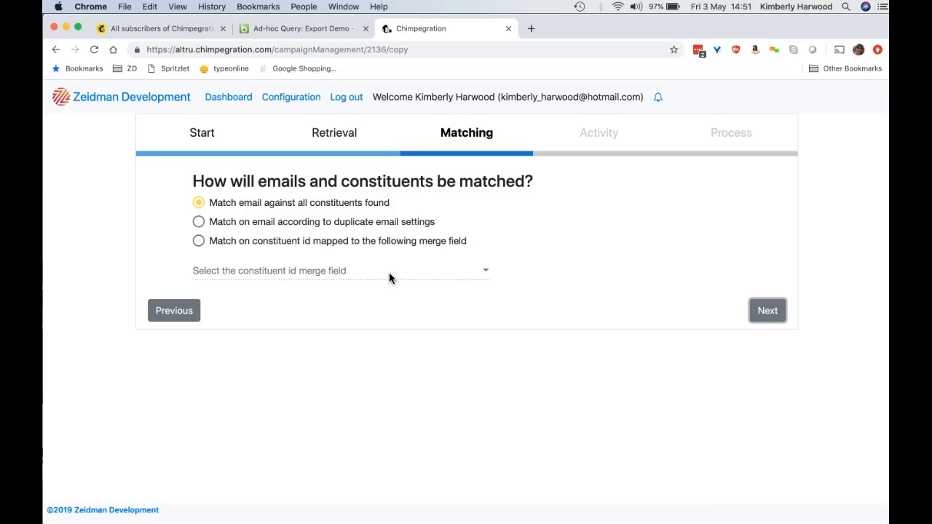
Accept matching emails against all constituents found, and add all opens and clicks to the data retrieved from MailChimp.
left_click(758, 311)
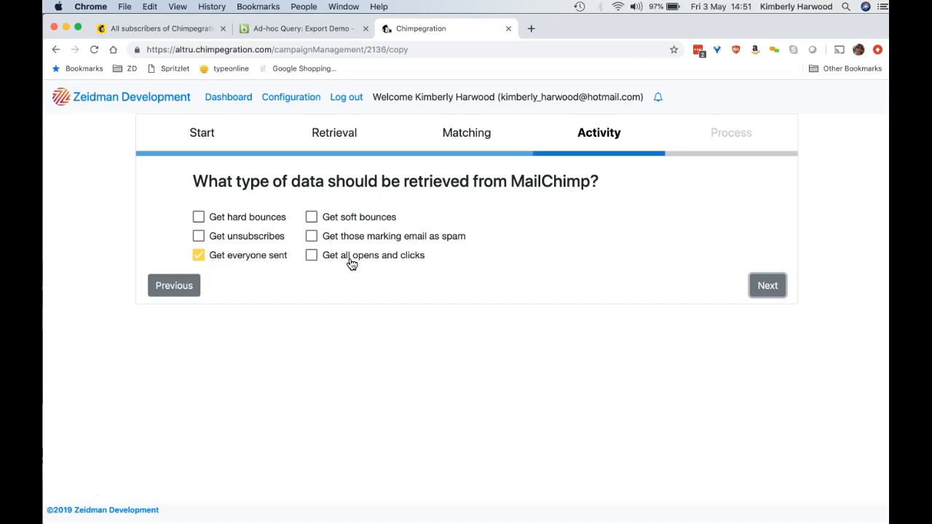
left_click(312, 256)
left_click(759, 291)
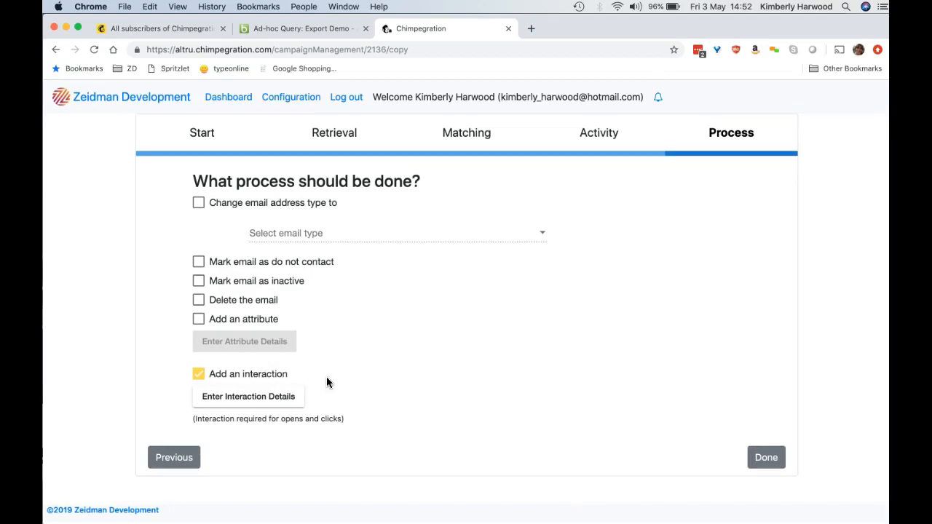
Set the interaction details to use the current expected date, save them, and finish the process configuration.
left_click(265, 401)
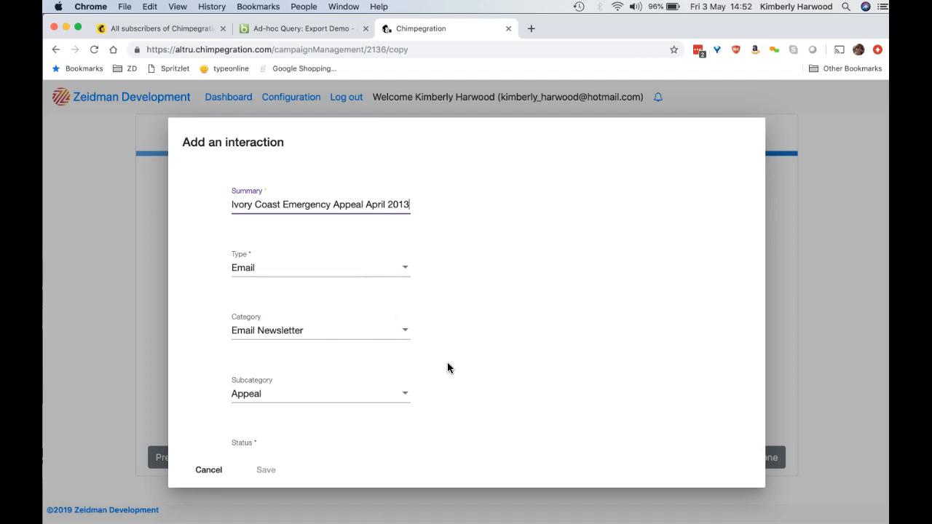
scroll(447, 363, "down", 5)
scroll(447, 368, "down", 2)
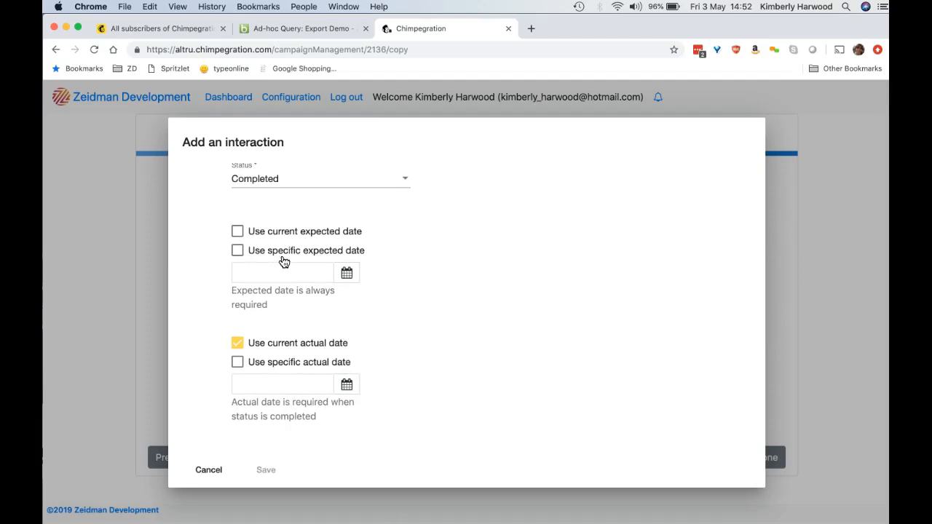
left_click(237, 233)
scroll(397, 362, "down", 2)
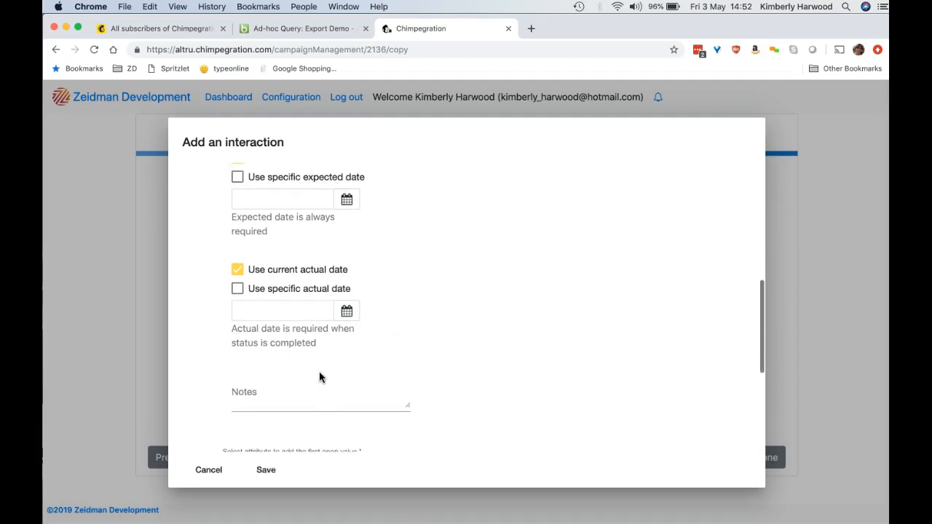
scroll(389, 394, "down", 3)
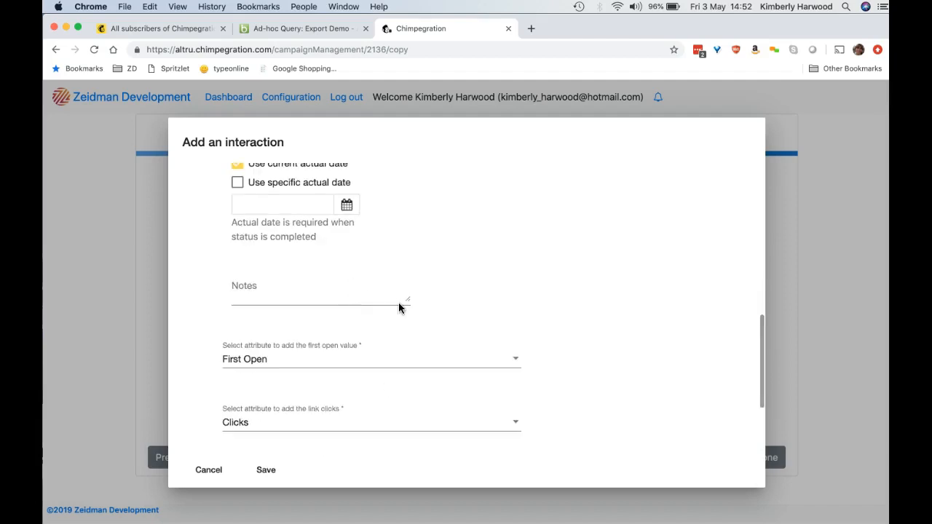
scroll(451, 313, "down", 3)
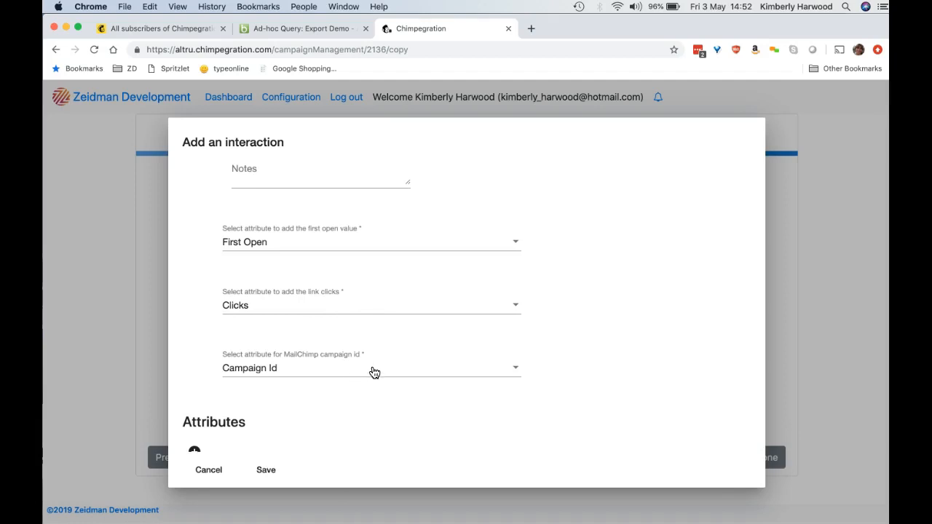
scroll(374, 373, "down", 1)
left_click(265, 469)
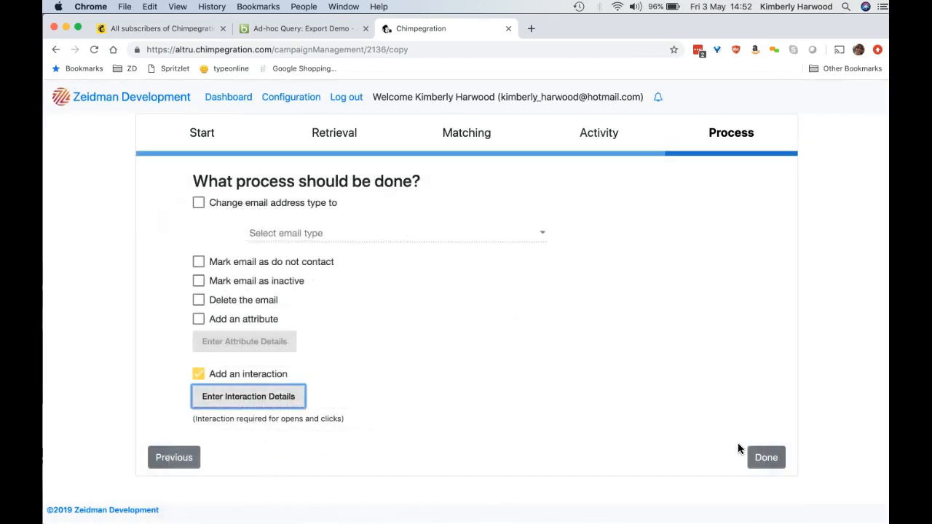
left_click(764, 459)
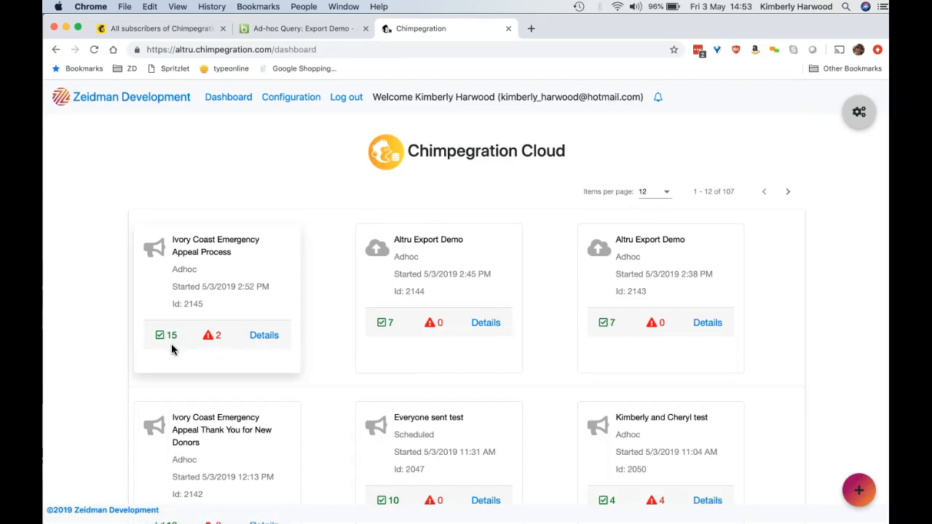
Open the details of the Ivory Coast Emergency Appeal Process run and review the status and message of each record.
left_click(265, 336)
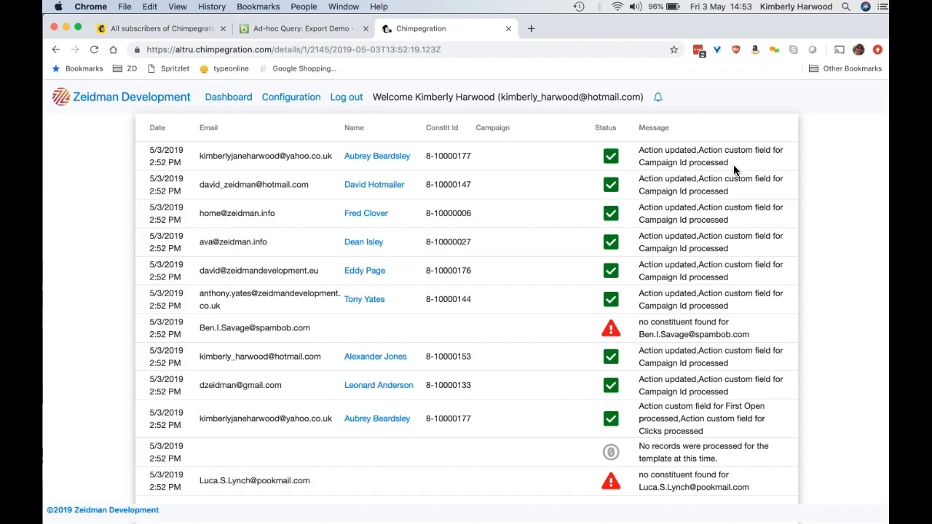
scroll(722, 251, "down", 1)
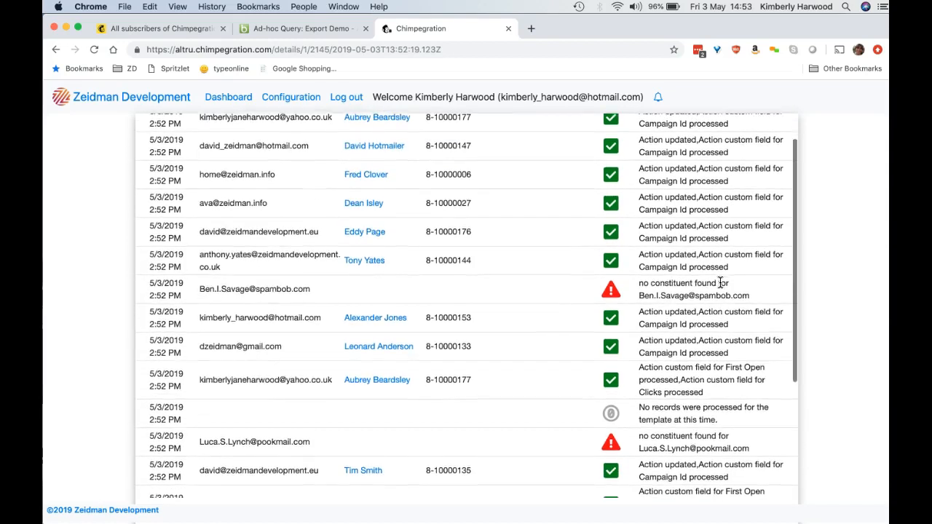
scroll(721, 283, "down", 1)
scroll(704, 321, "down", 1)
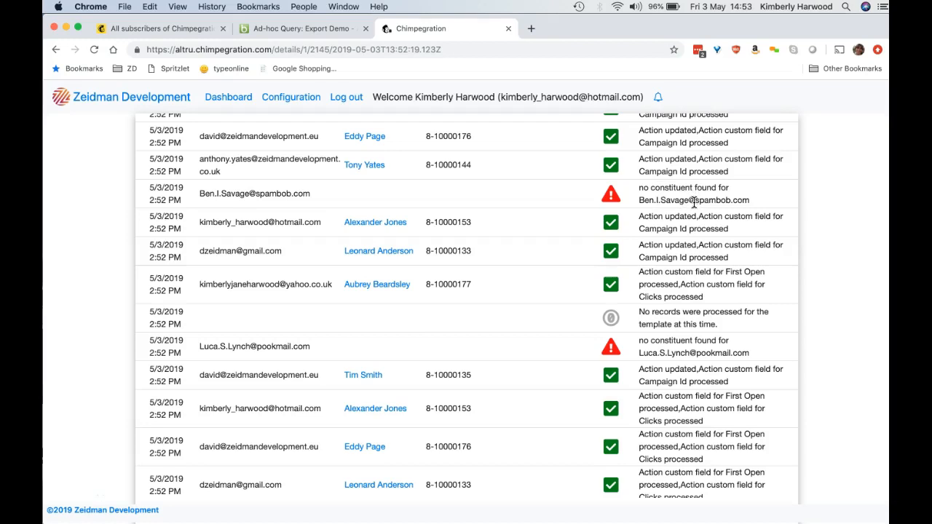
scroll(677, 369, "down", 3)
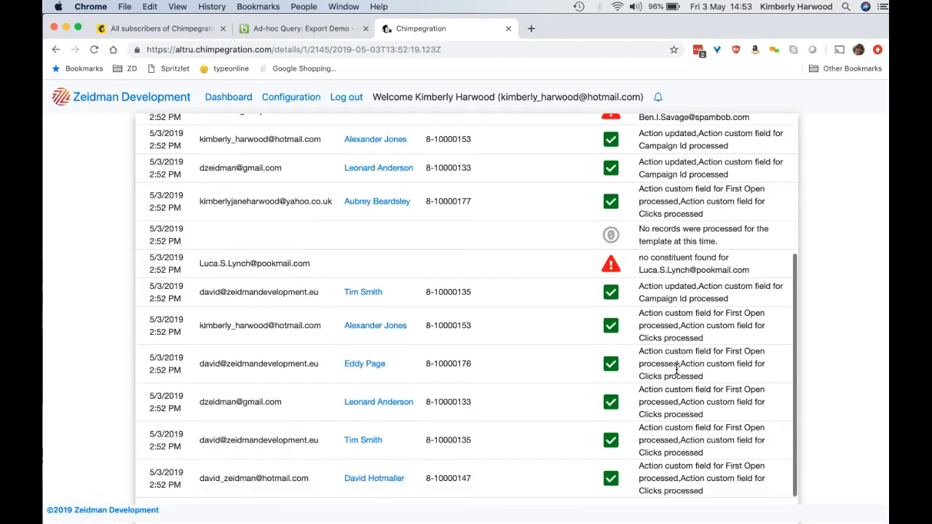
scroll(676, 370, "down", 2)
scroll(677, 369, "up", 4)
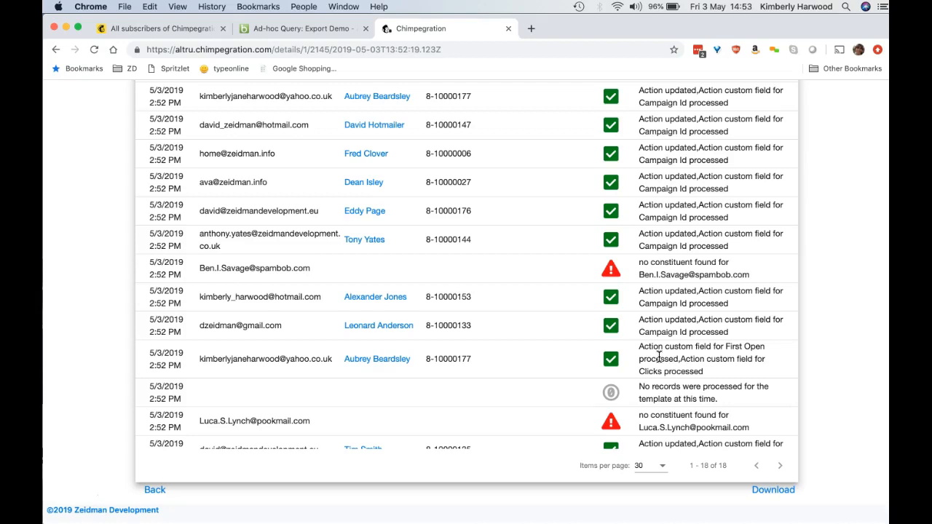
Open the constituent from the first First Open and Clicks result in Altru and view the attributes of their Ivory Coast Emergency Appeal interaction.
left_click(381, 361)
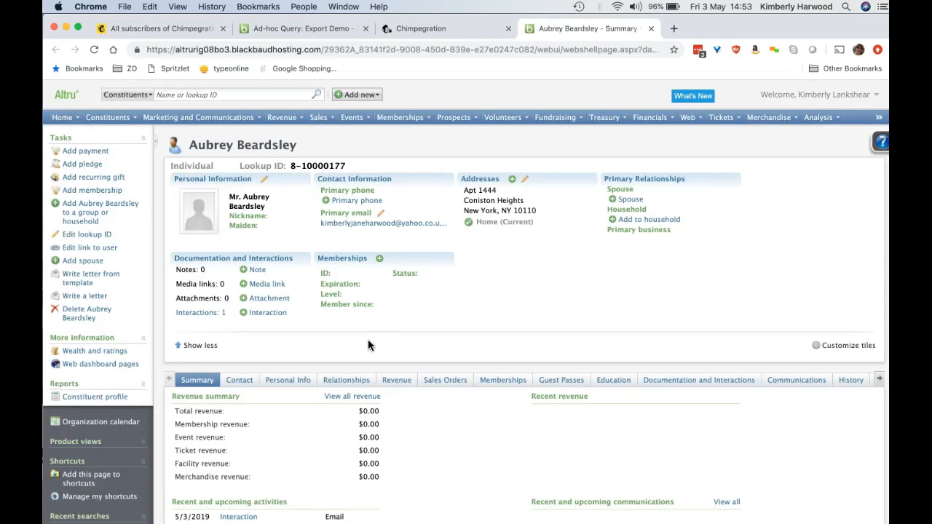
scroll(367, 345, "down", 2)
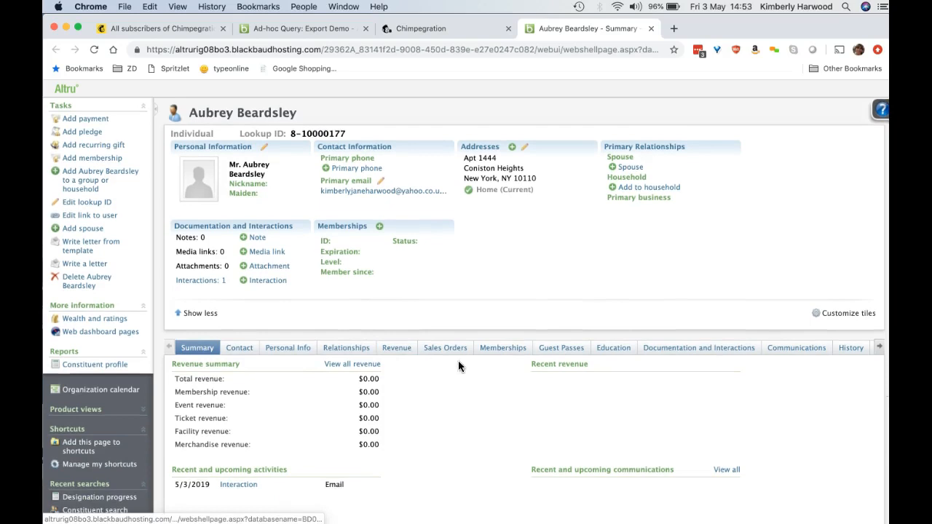
left_click(642, 349)
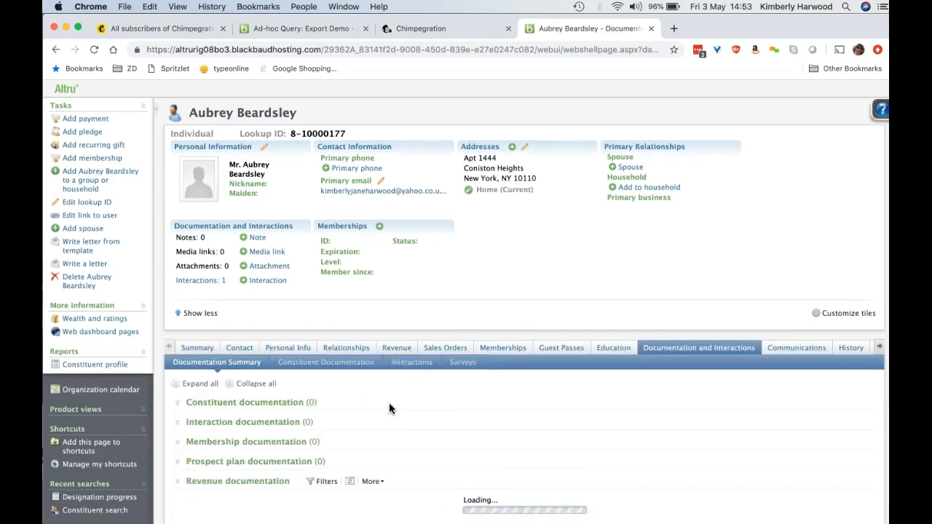
scroll(389, 404, "down", 2)
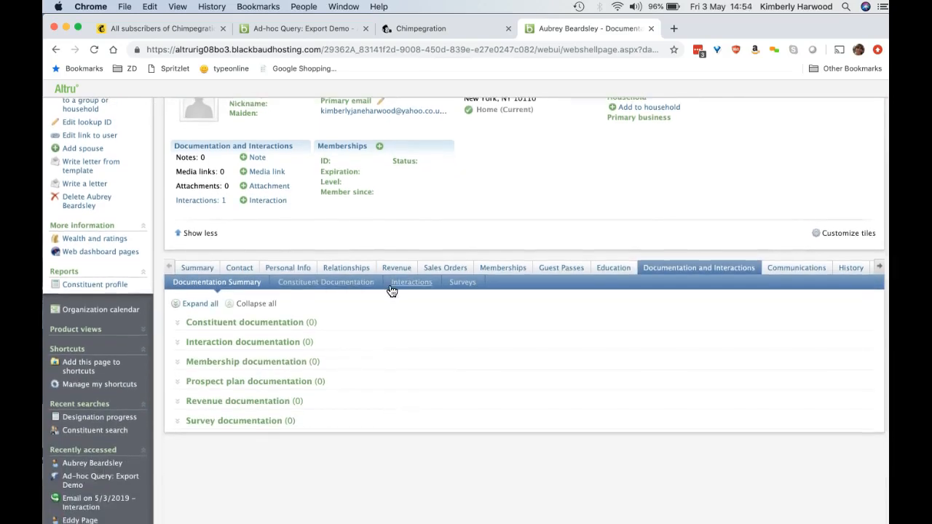
left_click(391, 288)
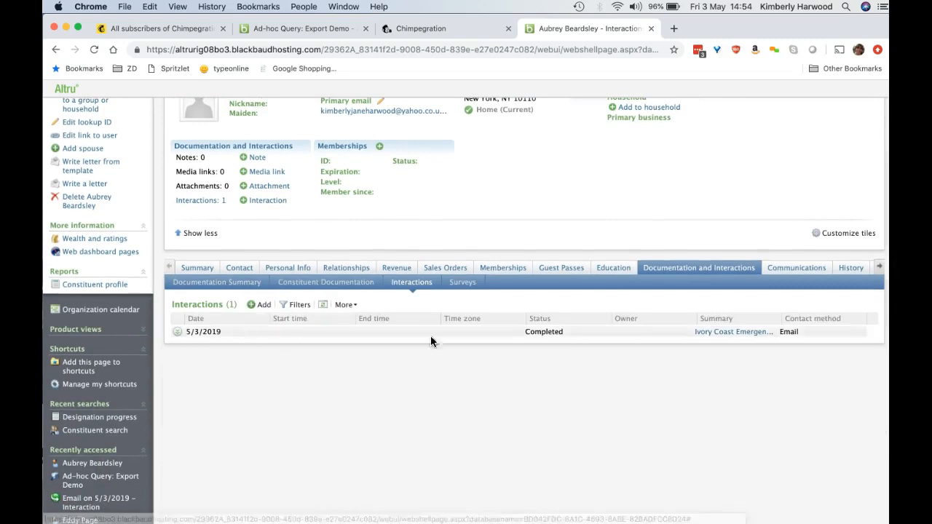
left_click(734, 336)
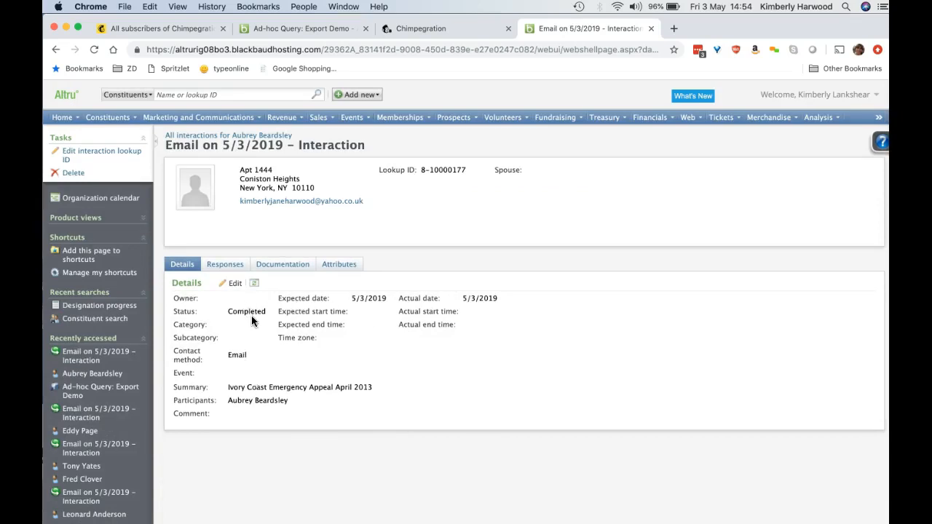
left_click(333, 268)
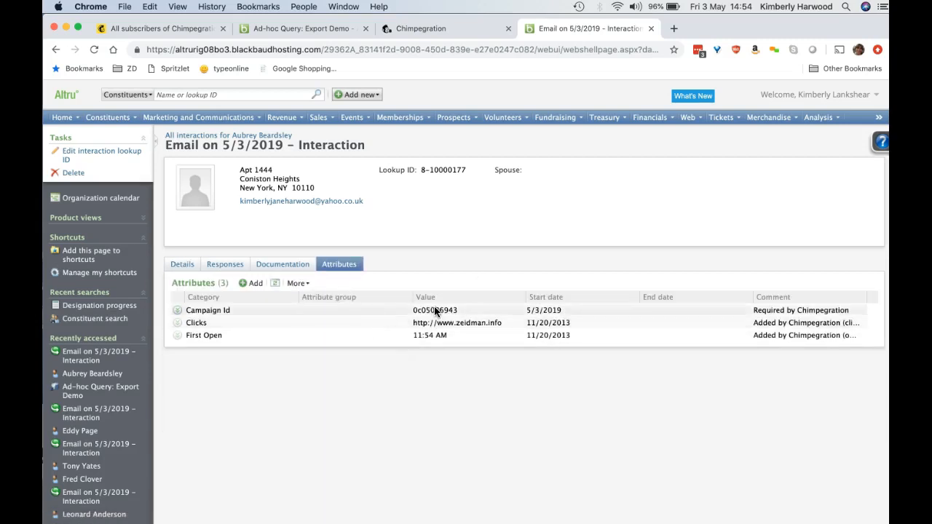